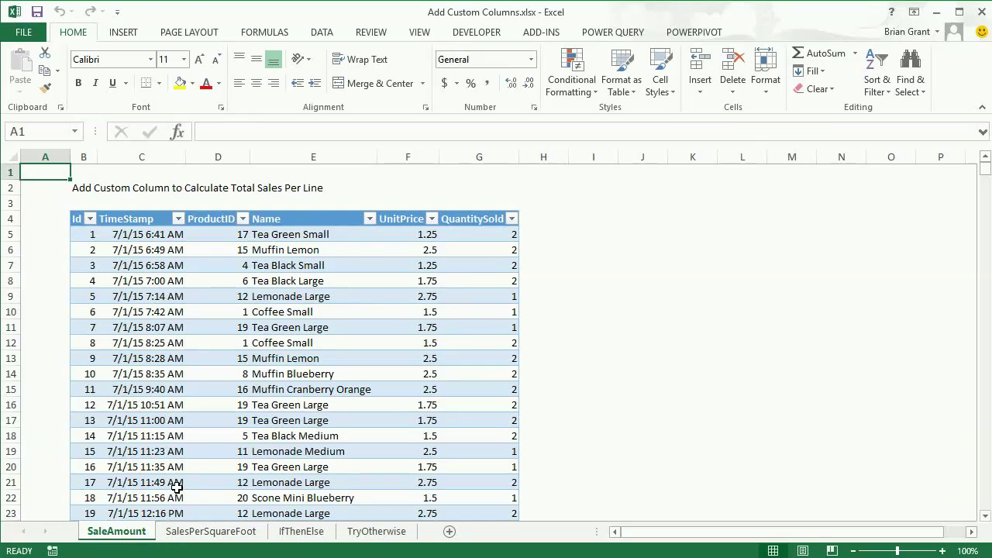
# - Load the sales table on the SaleAmount sheet into the Query Editor as a new table query
pyautogui.click(353, 281)
pyautogui.click(603, 33)
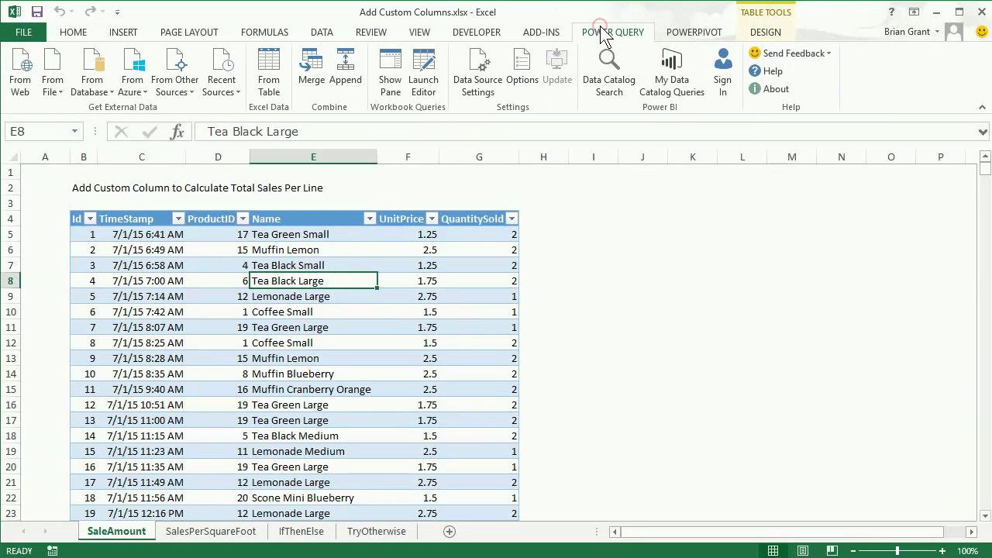
pyautogui.click(261, 70)
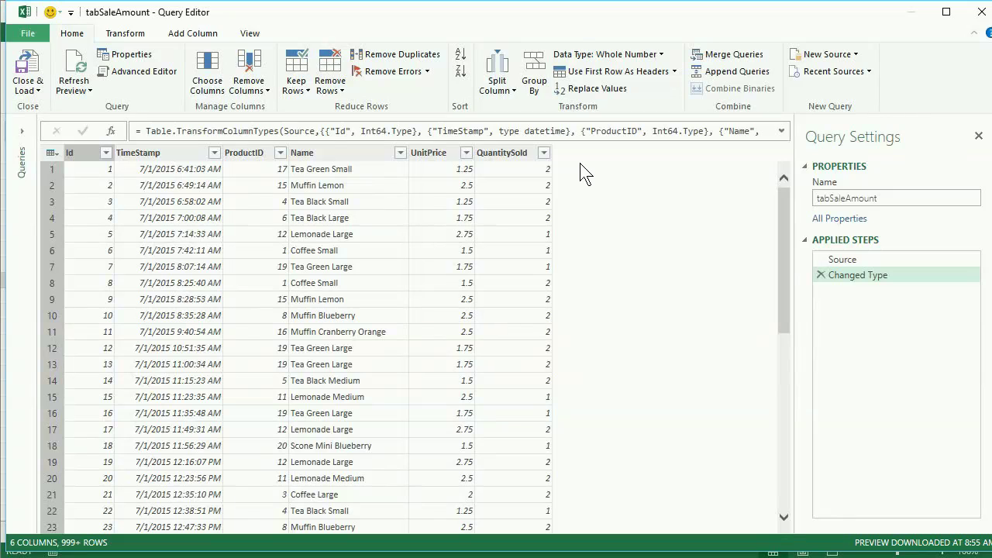
# - Start a custom column in the sales query and name it Sales
pyautogui.click(193, 34)
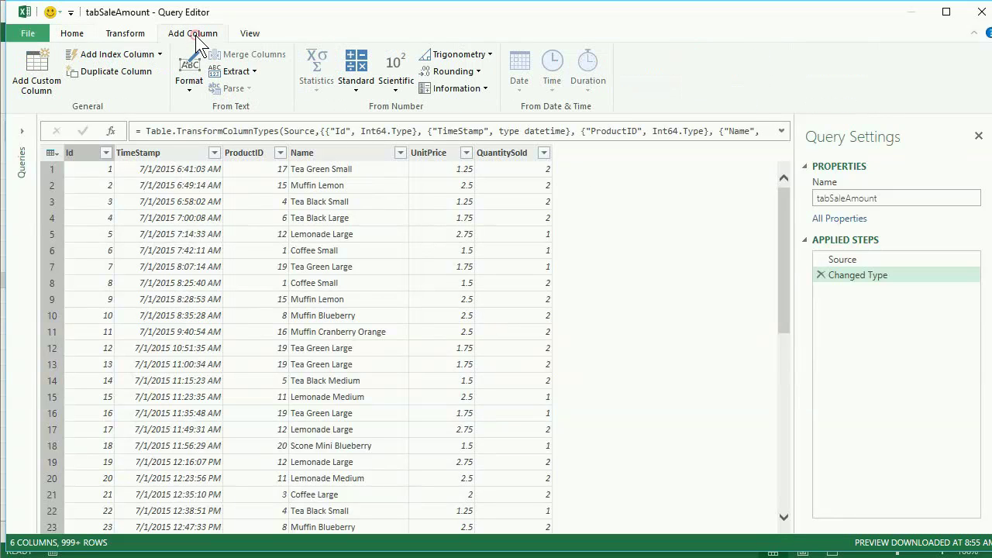
pyautogui.click(29, 65)
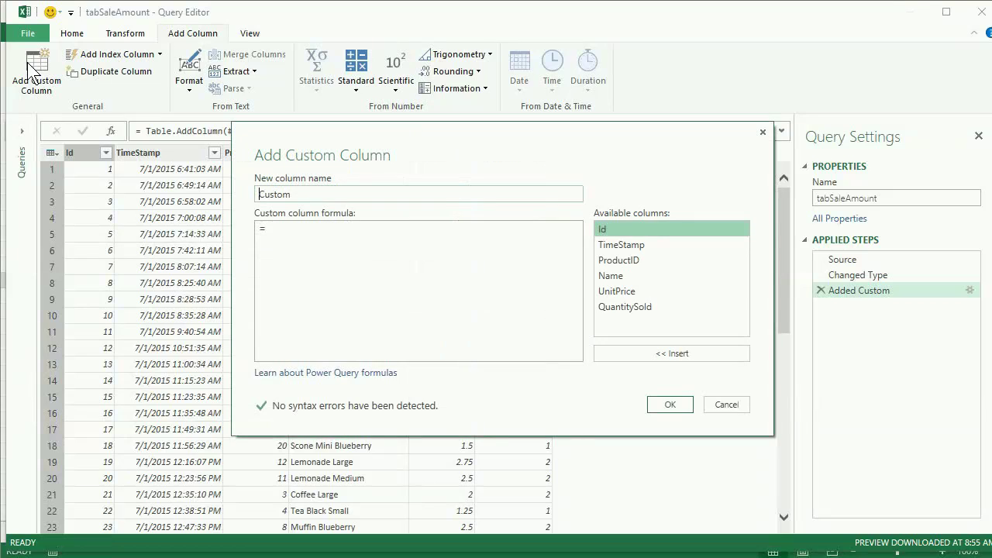
pyautogui.moveTo(409, 139); pyautogui.dragTo(379, 221)
pyautogui.doubleClick(306, 273)
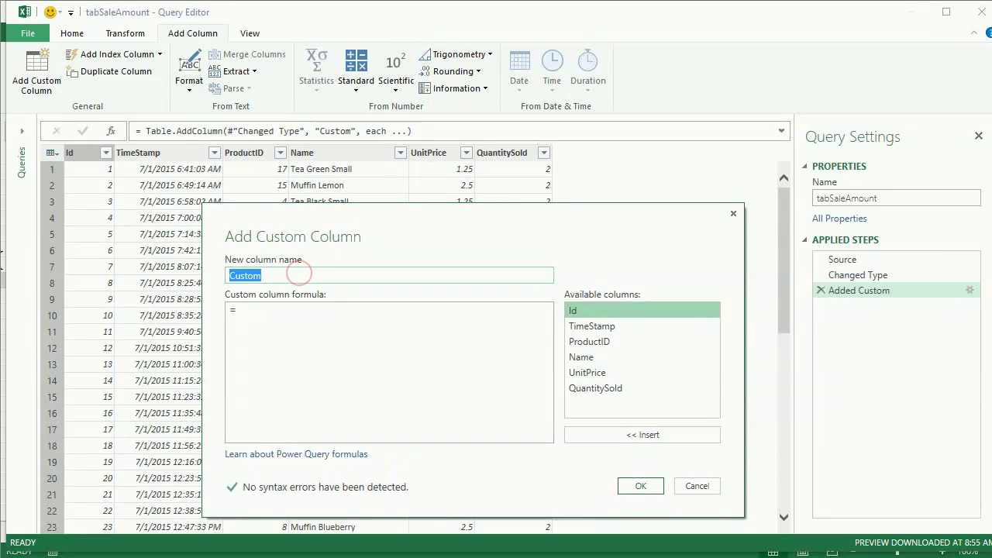
pyautogui.write('Sales')
# - Create the Sales column with the formula [UnitPrice] * [QuantitySold]
pyautogui.click(266, 321)
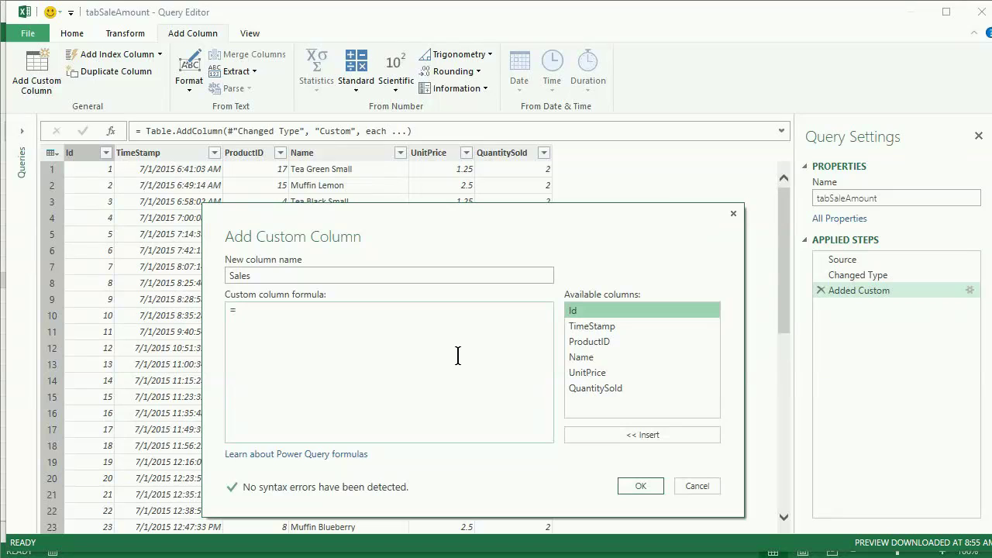
pyautogui.write('210')
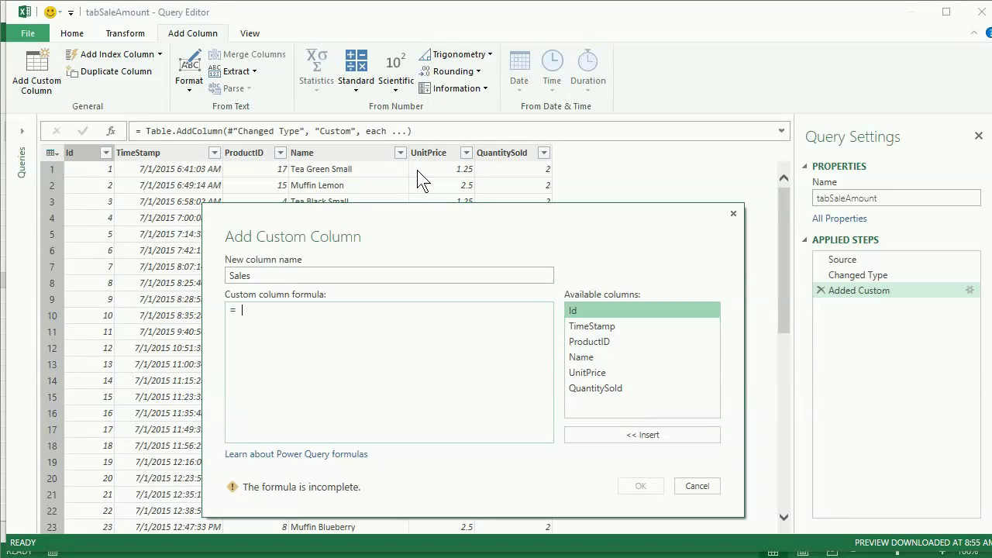
pyautogui.doubleClick(596, 372)
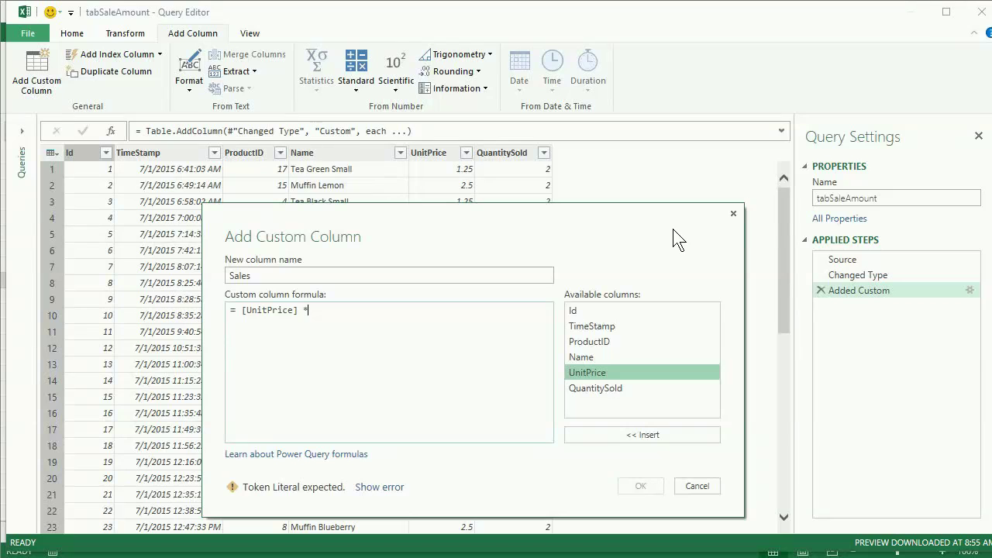
pyautogui.doubleClick(599, 388)
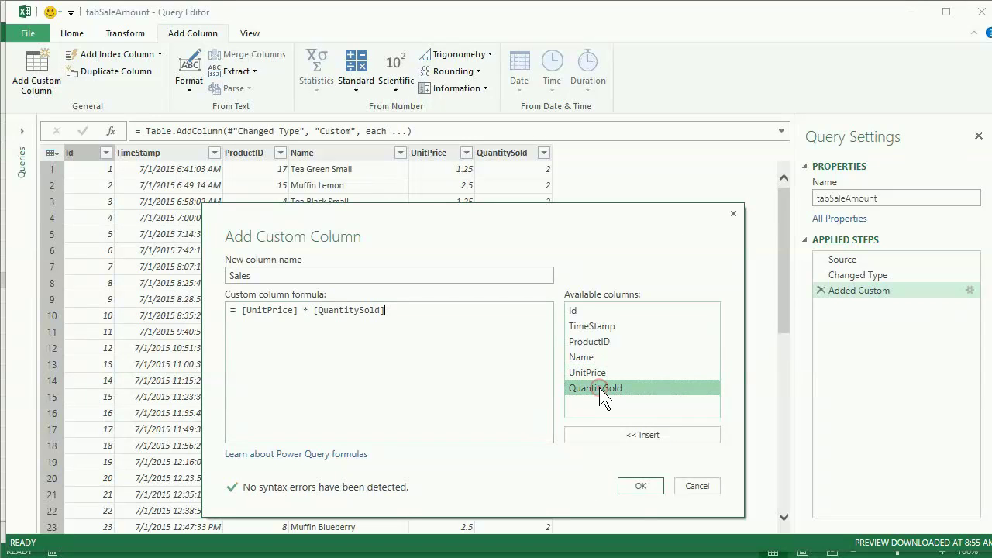
pyautogui.click(638, 488)
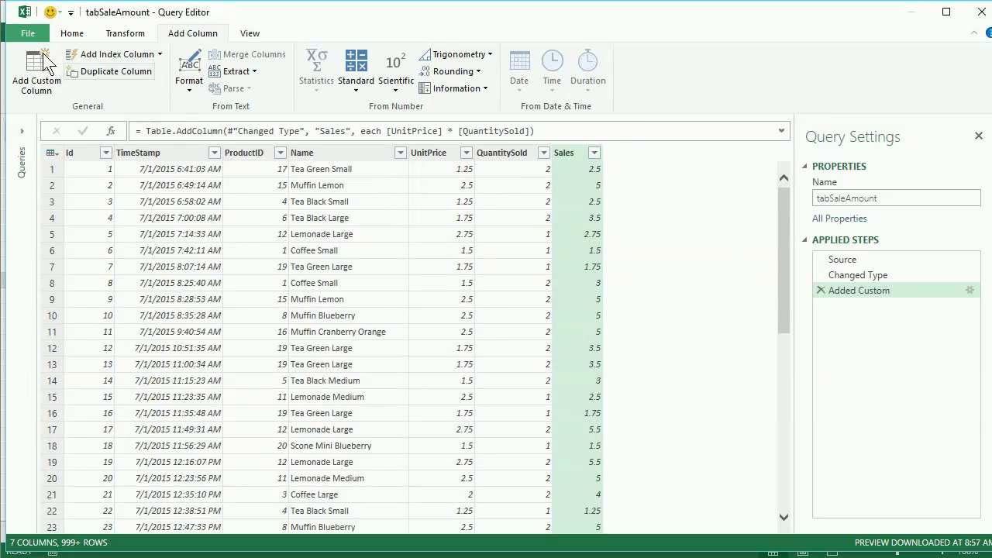
# - Discard the sales query and close its editor without loading
pyautogui.click(36, 32)
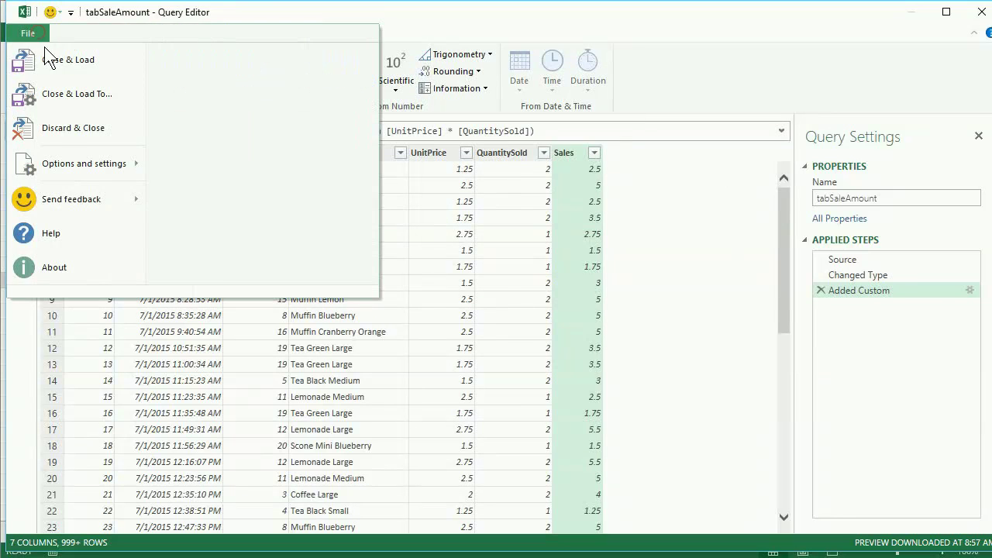
pyautogui.click(68, 123)
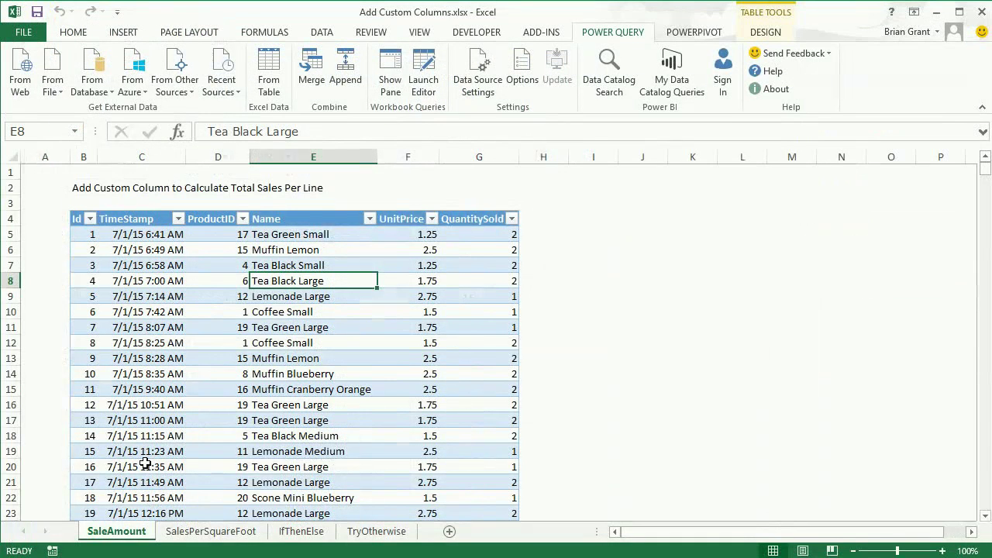
# - Load the store table on the SalesPerSquareFoot sheet into the Query Editor as a new table query
pyautogui.click(216, 535)
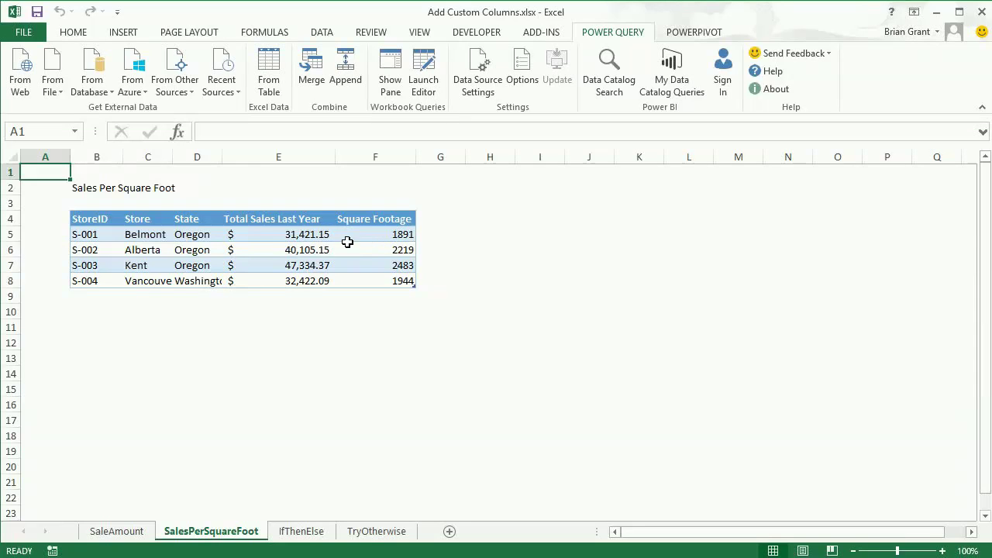
pyautogui.click(273, 252)
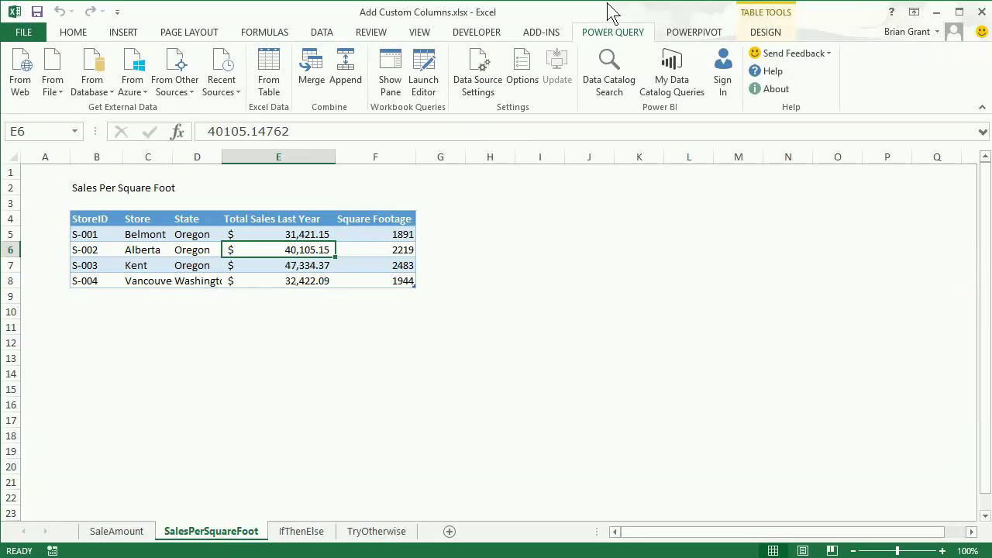
pyautogui.click(271, 70)
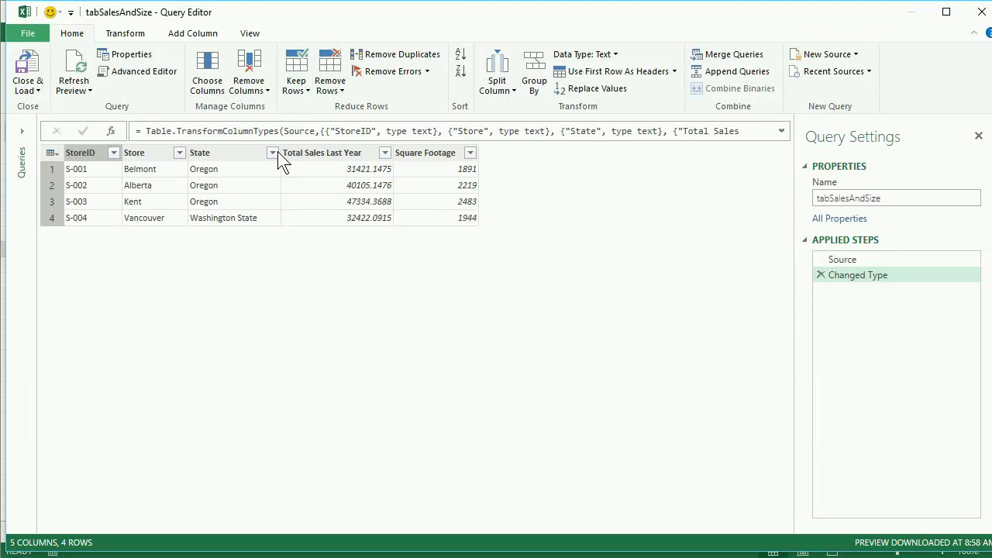
# - Start a custom column in the store query and name it Sales Per SF
pyautogui.click(206, 35)
pyautogui.click(45, 75)
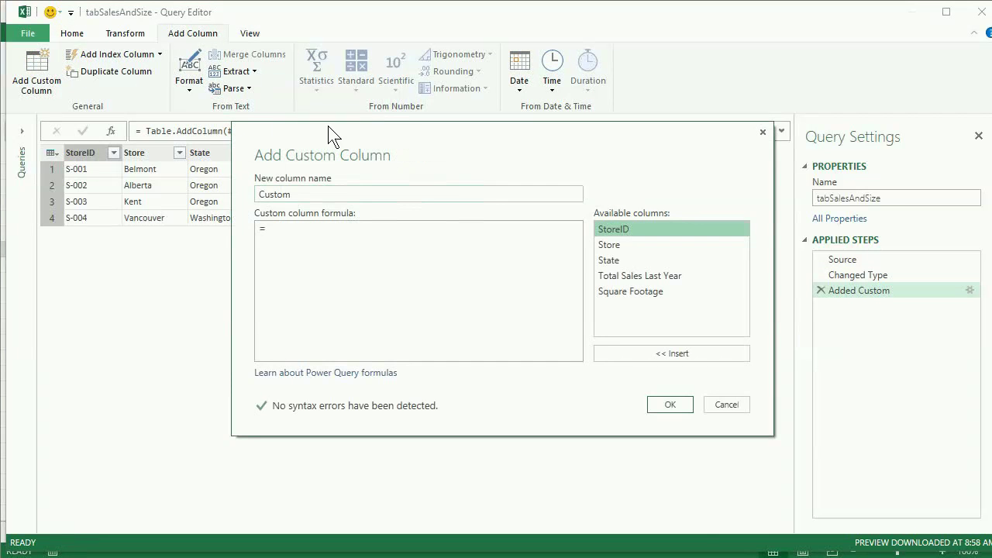
pyautogui.moveTo(328, 125); pyautogui.dragTo(265, 235)
pyautogui.doubleClick(259, 313)
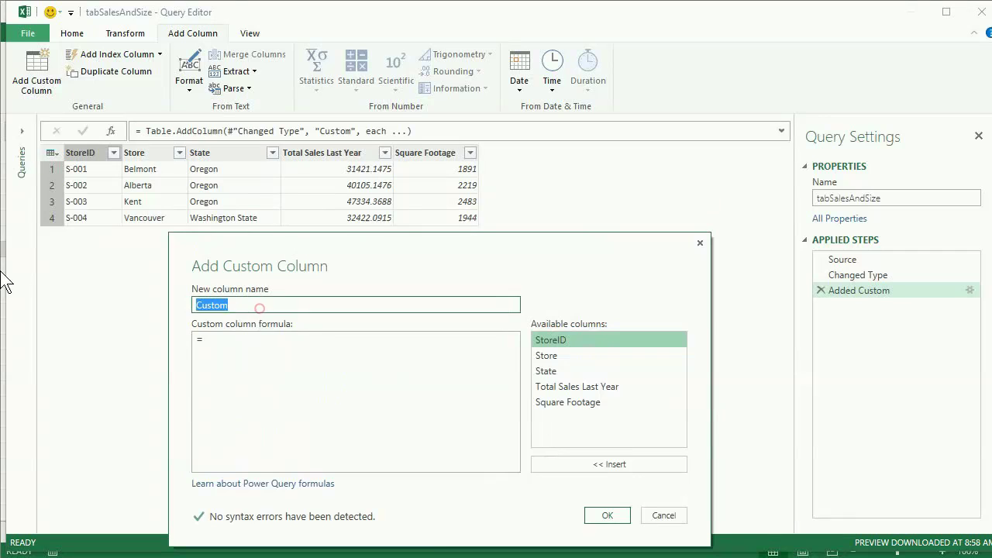
pyautogui.write('Sales Per SF')
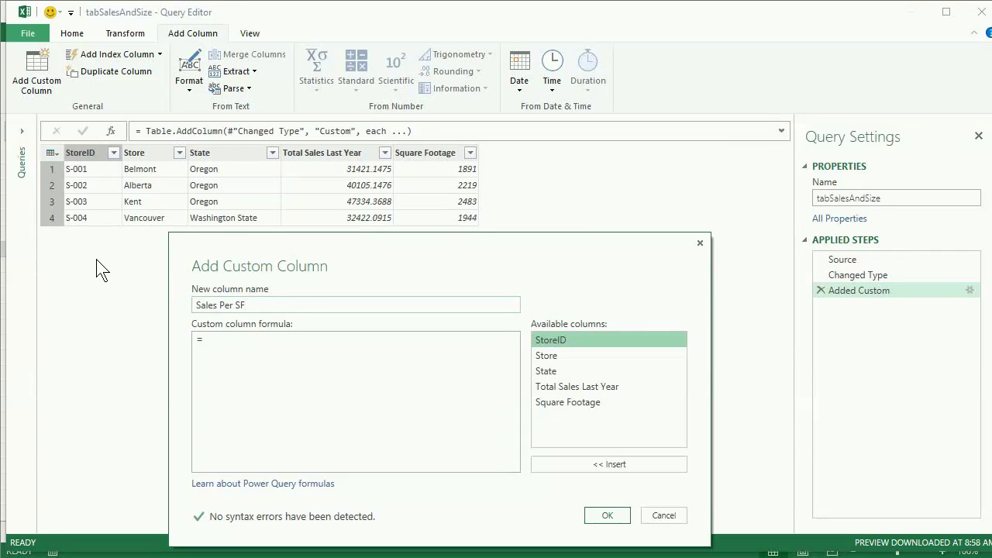
# - Create the Sales Per SF column with the formula [Total Sales Last Year] / [Square Footage]
pyautogui.click(302, 369)
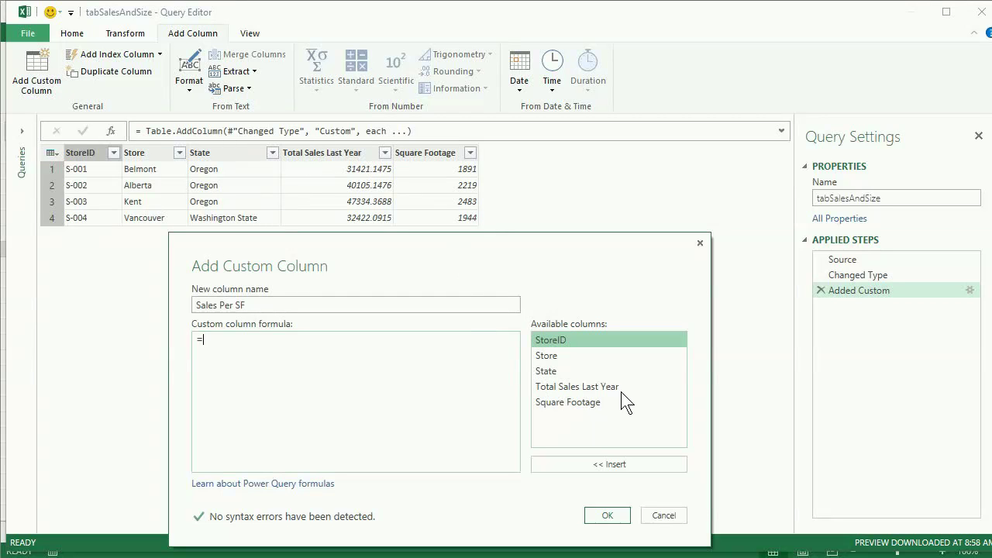
pyautogui.doubleClick(602, 382)
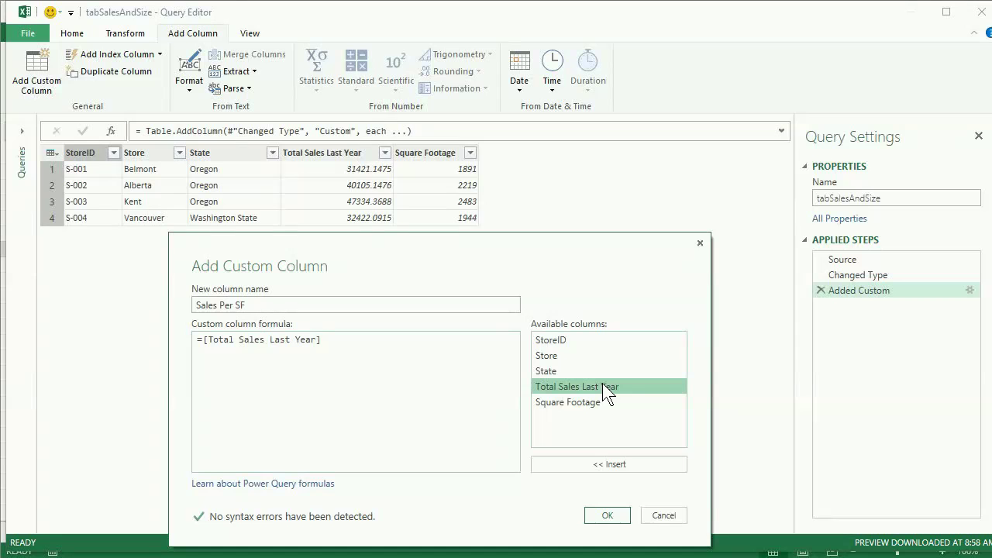
pyautogui.write('/')
pyautogui.doubleClick(584, 402)
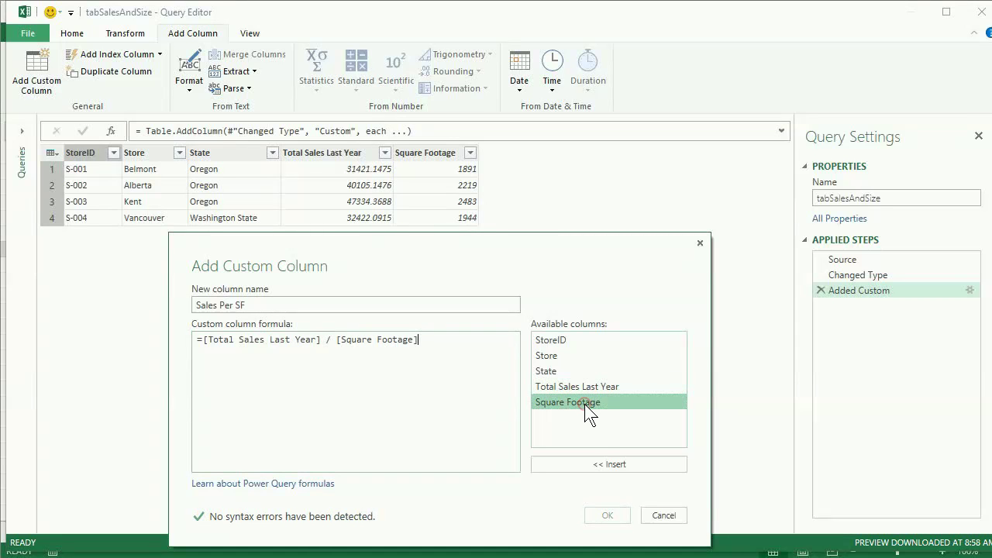
pyautogui.click(609, 517)
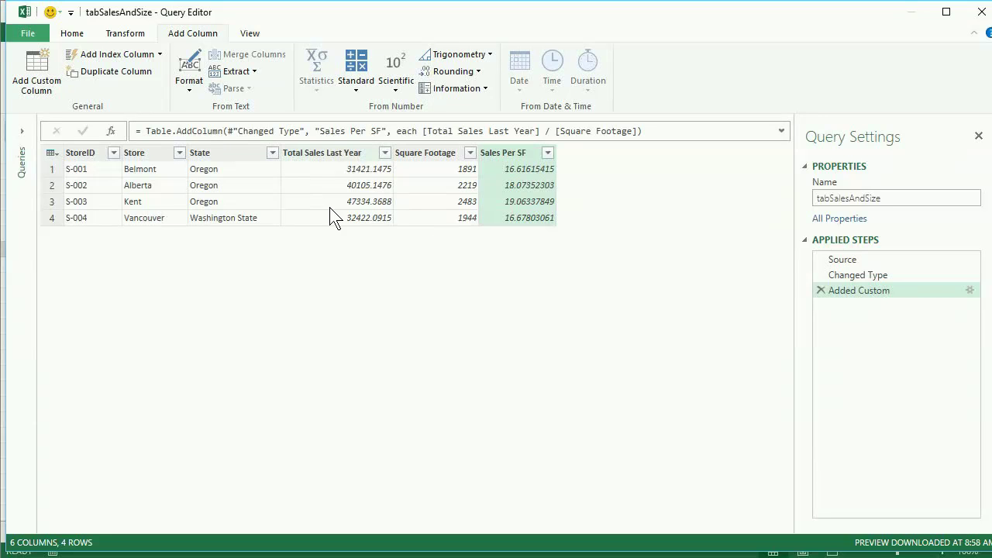
# - Delete the Added Custom step from the store query
pyautogui.click(435, 240)
pyautogui.click(821, 290)
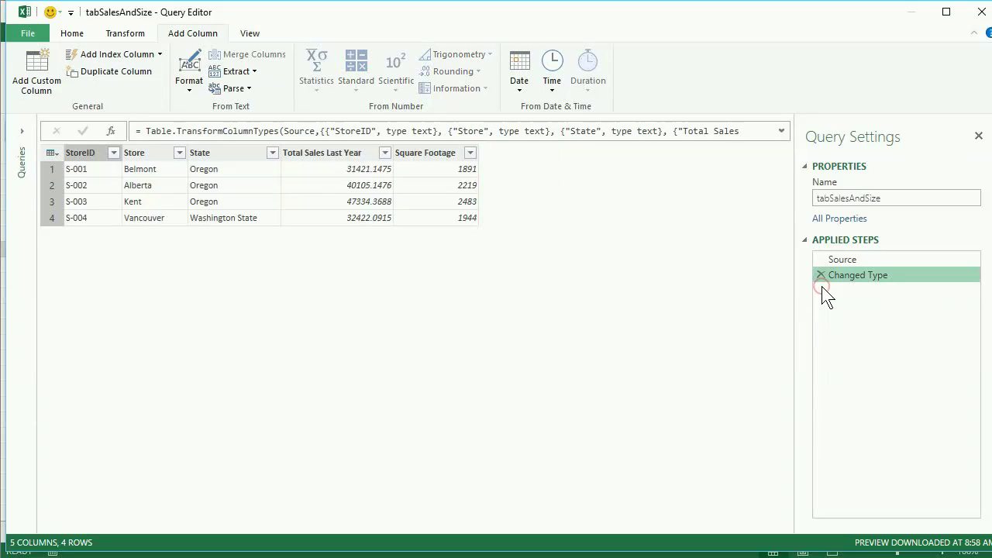
# - Start a new custom column in the store query and name it Total Sales Per Square Foot
pyautogui.click(56, 87)
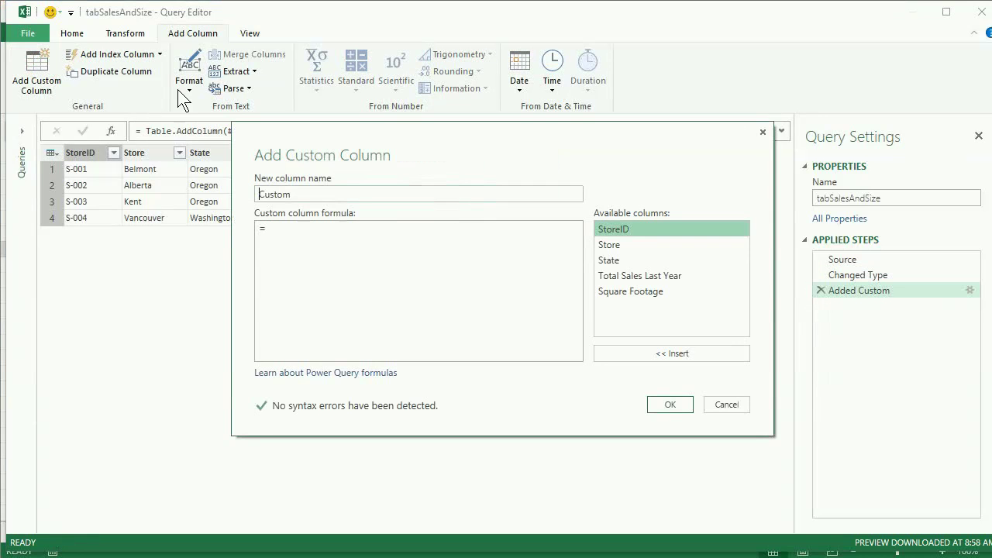
pyautogui.click(497, 129)
pyautogui.click(500, 127)
pyautogui.click(356, 237)
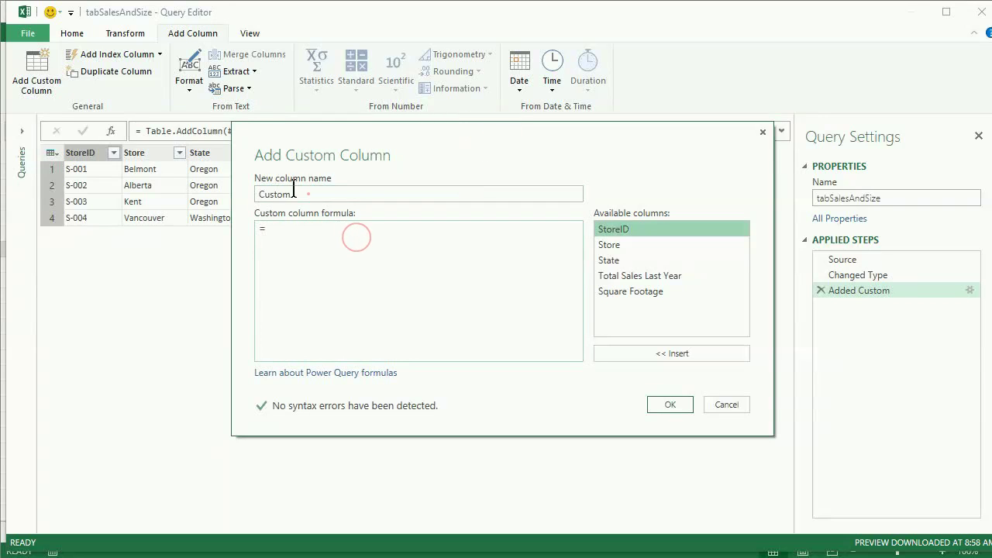
pyautogui.doubleClick(279, 193)
pyautogui.write('Tot')
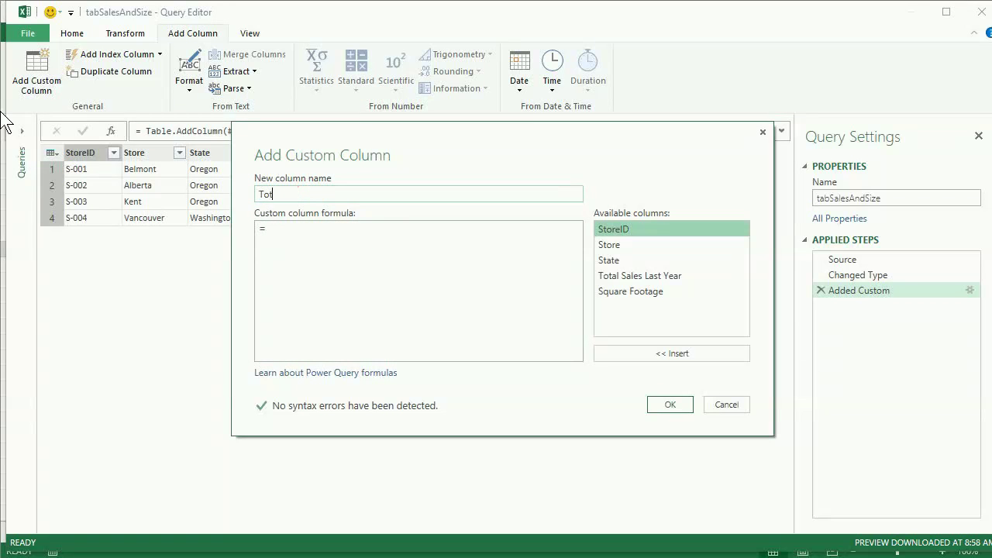
pyautogui.write('al Sales Per Square Foot')
pyautogui.click(281, 239)
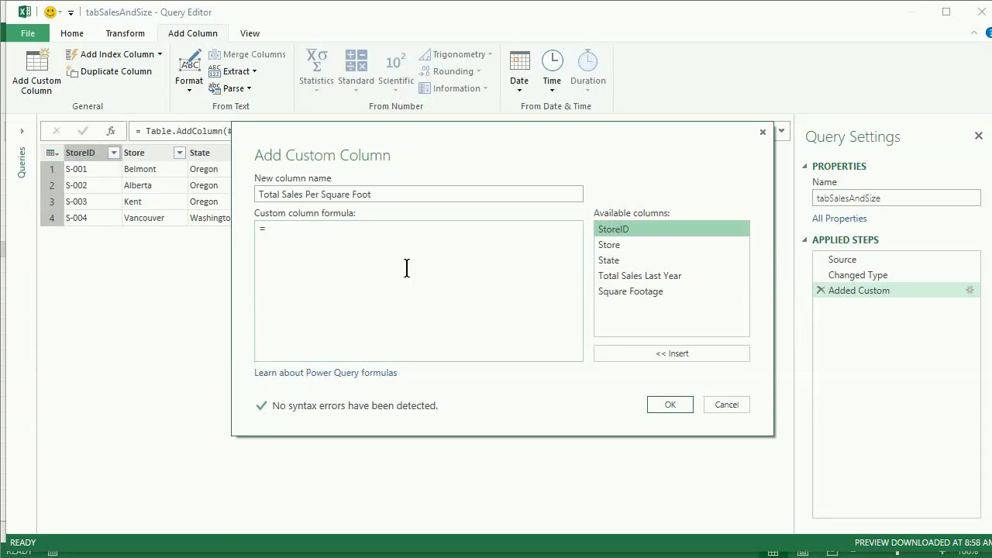
pyautogui.doubleClick(624, 276)
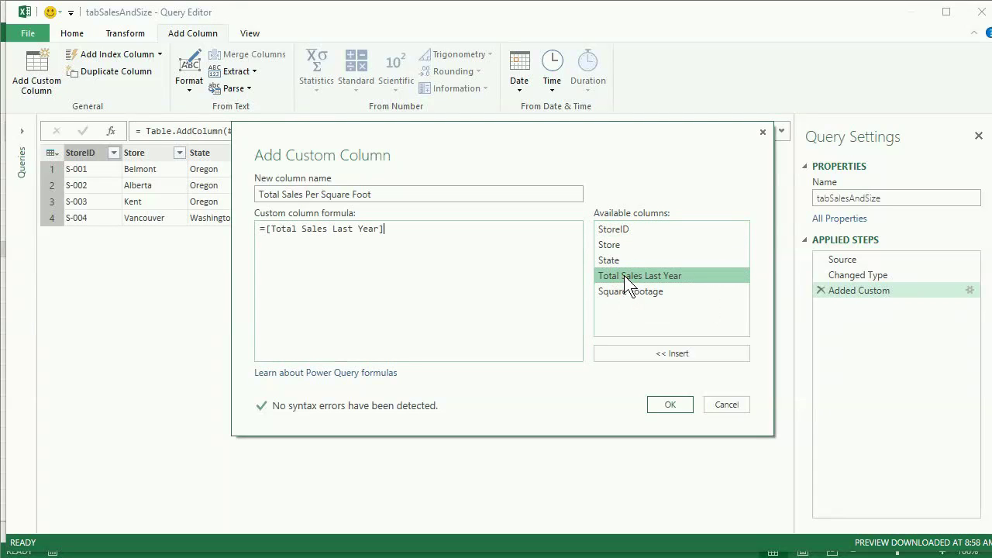
pyautogui.press('BackSpace')
pyautogui.press('BackSpace')
pyautogui.press('BackSpace')
pyautogui.press('BackSpace')
pyautogui.press('BackSpace')
pyautogui.press('BackSpace')
pyautogui.press('BackSpace')
pyautogui.press('BackSpace')
pyautogui.press('BackSpace')
pyautogui.press('BackSpace')
pyautogui.press('BackSpace')
pyautogui.press('BackSpace')
pyautogui.press('BackSpace')
pyautogui.press('BackSpace')
pyautogui.press('BackSpace')
pyautogui.press('BackSpace')
pyautogui.press('BackSpace')
pyautogui.press('BackSpace')
pyautogui.press('BackSpace')
pyautogui.press('BackSpace')
pyautogui.press('BackSpace')
pyautogui.press('BackSpace')
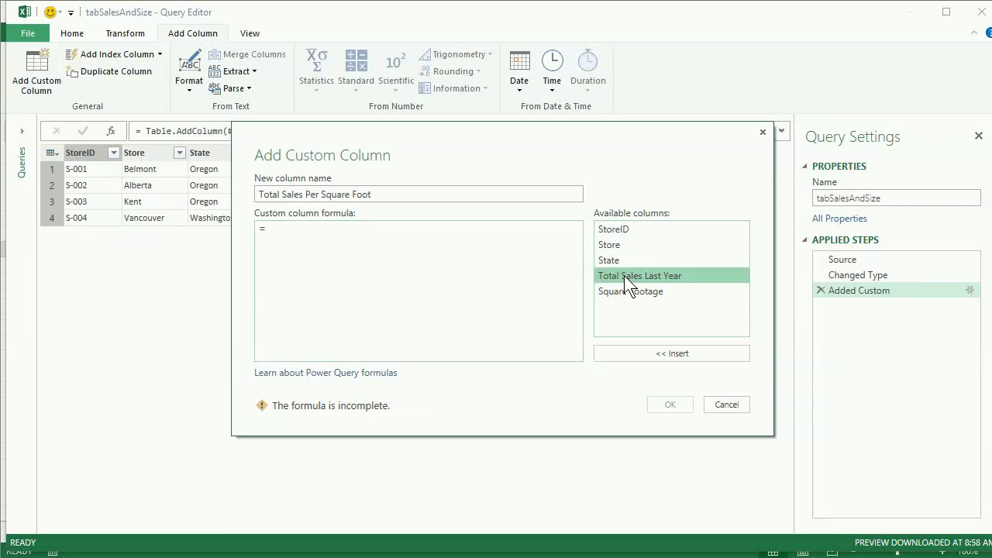
# - Write the formula [Total Sales Last Year] / [Square Footage] by hand and create the Total Sales Per Square Foot column
pyautogui.write('[')
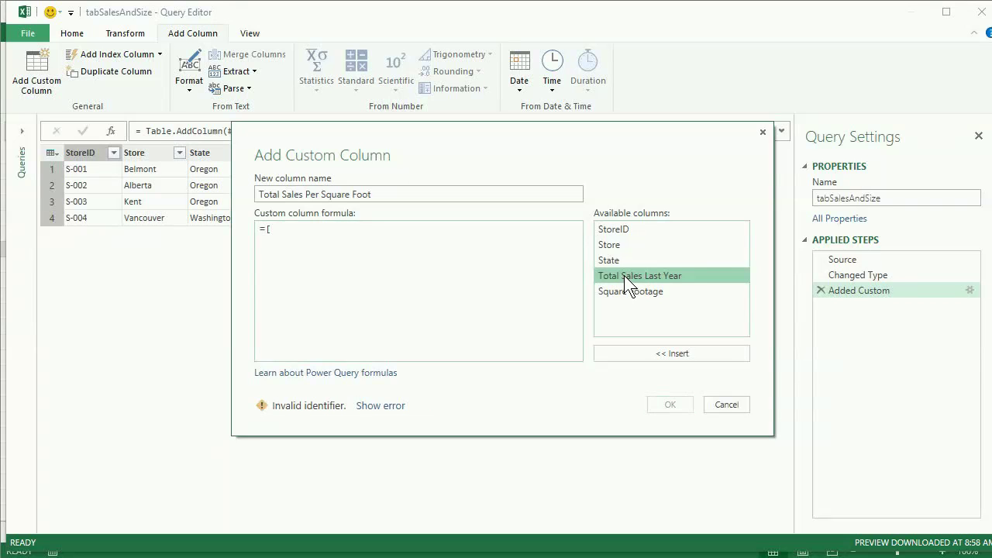
pyautogui.write('Total')
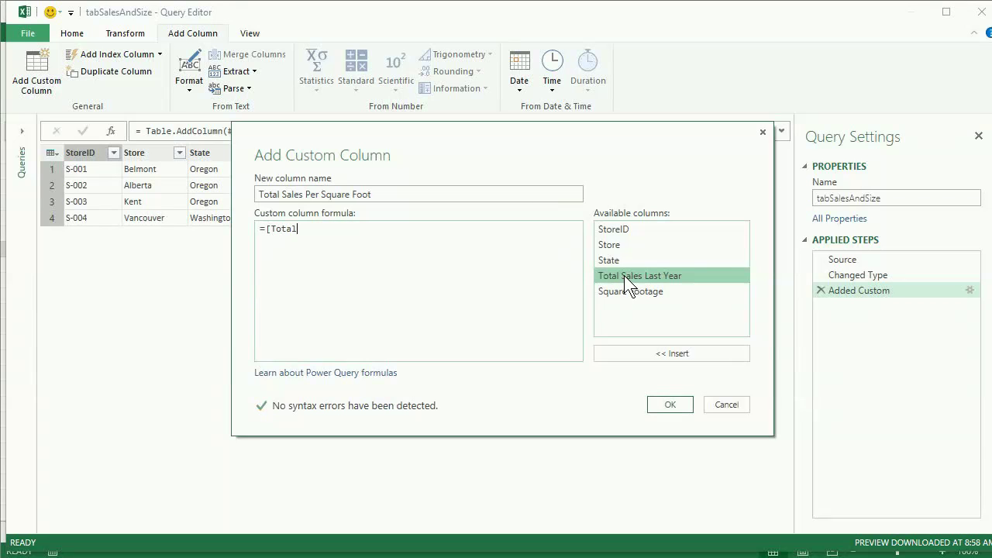
pyautogui.write(' Sales')
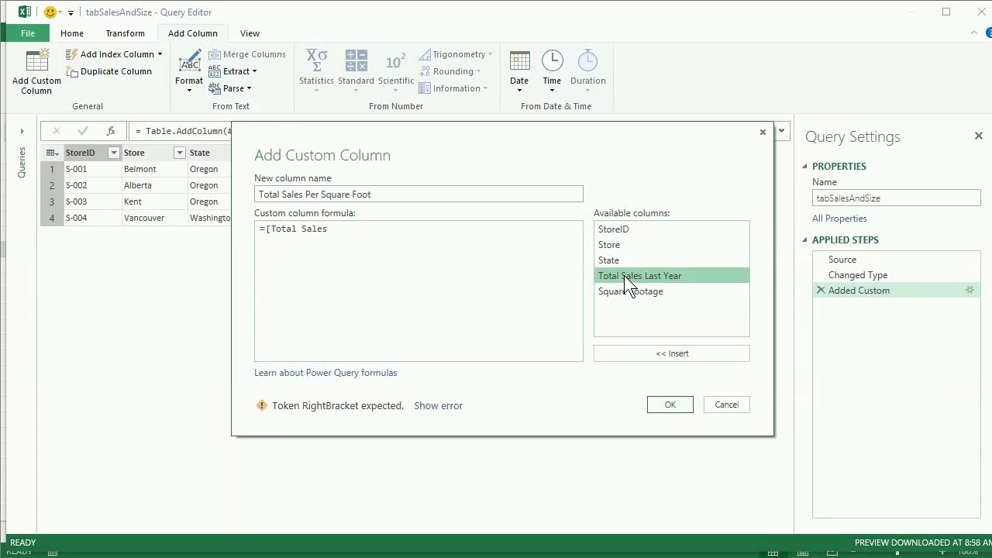
pyautogui.write(' Last Year')
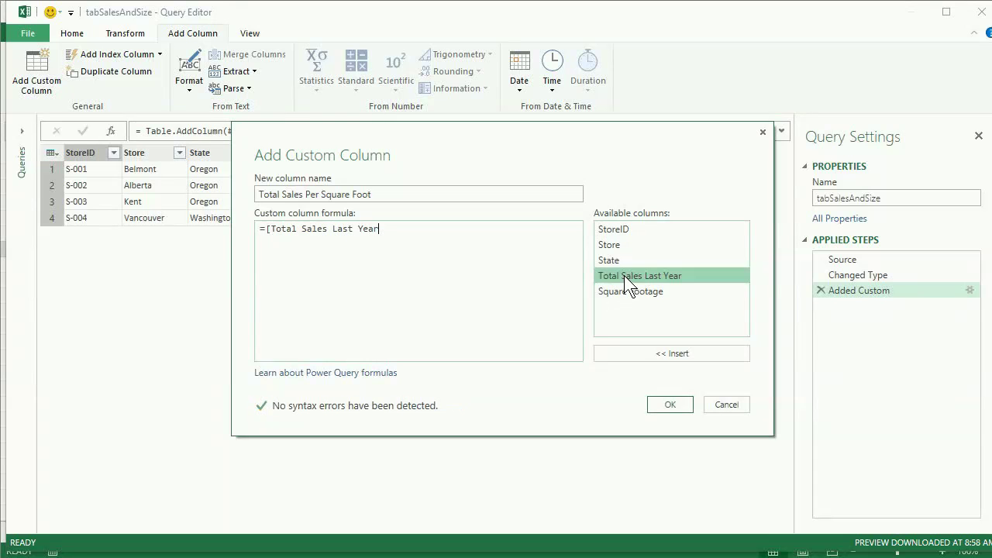
pyautogui.write(']')
pyautogui.write('/ ')
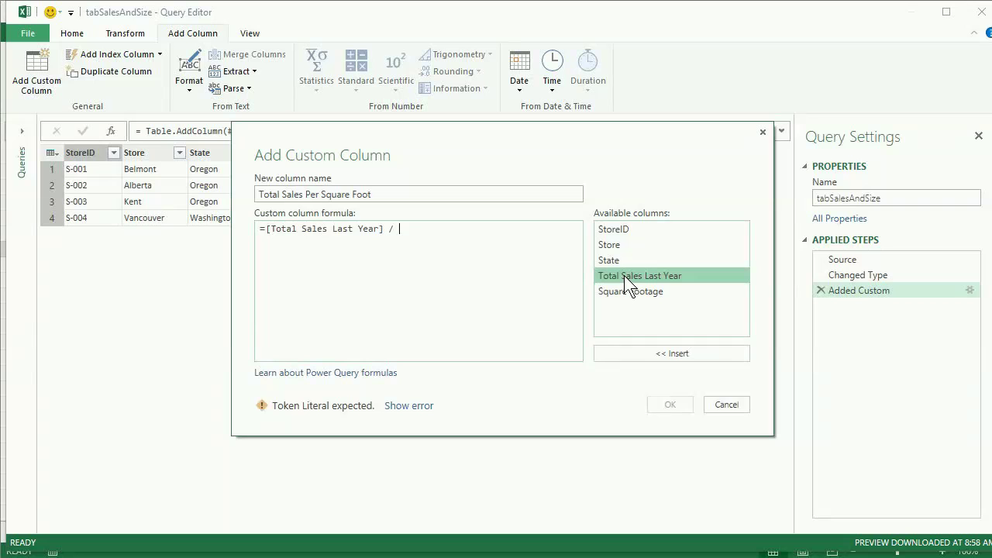
pyautogui.write('[')
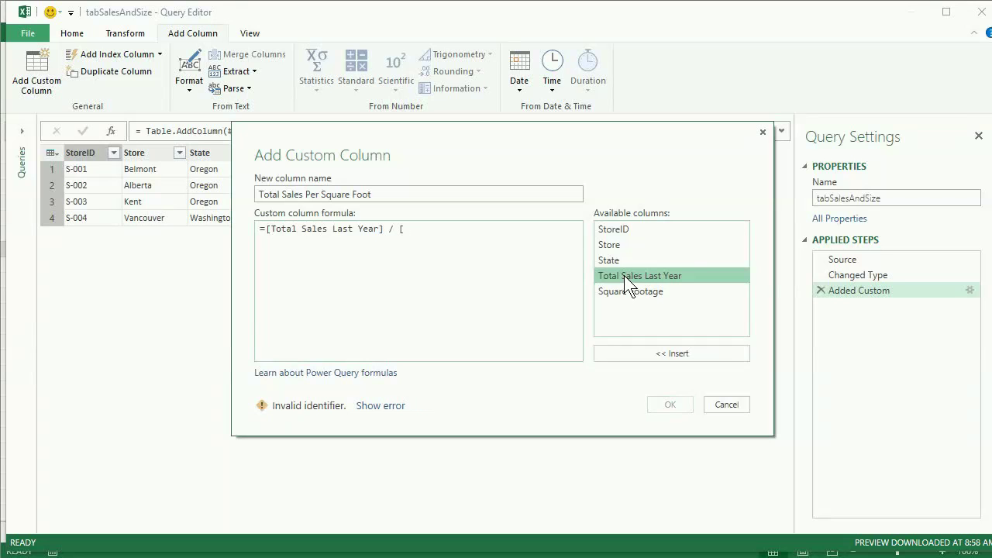
pyautogui.write('Square')
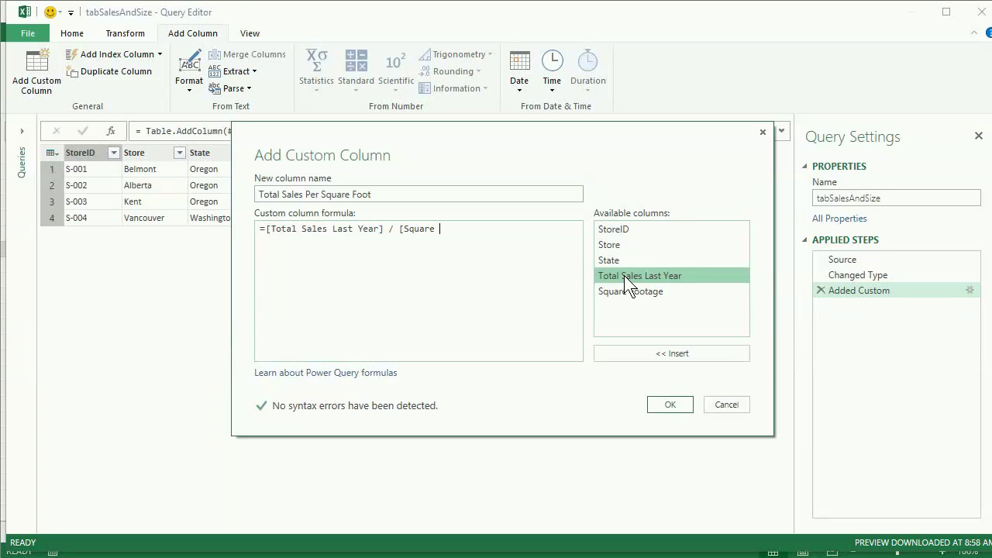
pyautogui.write(' Footage]')
pyautogui.click(669, 406)
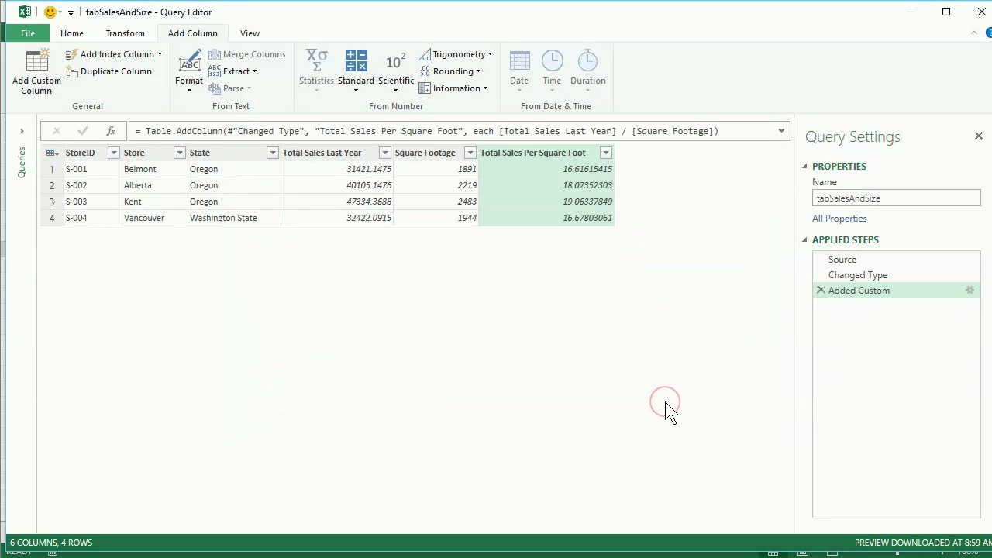